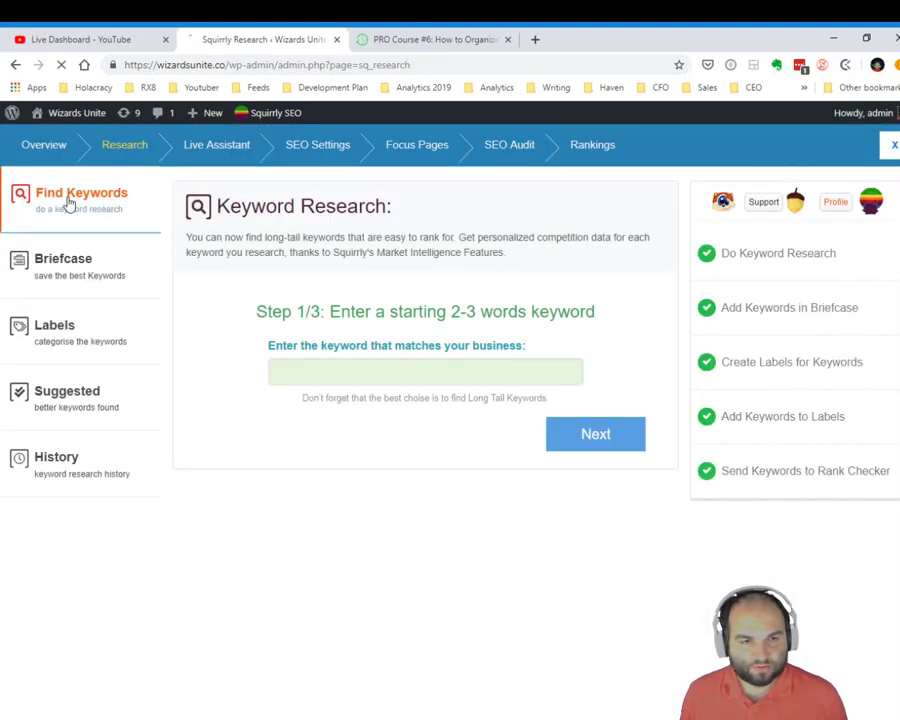
Step: Start a new search in Find Keywords with "harry potter wands" as the starting keyword
click(67, 203)
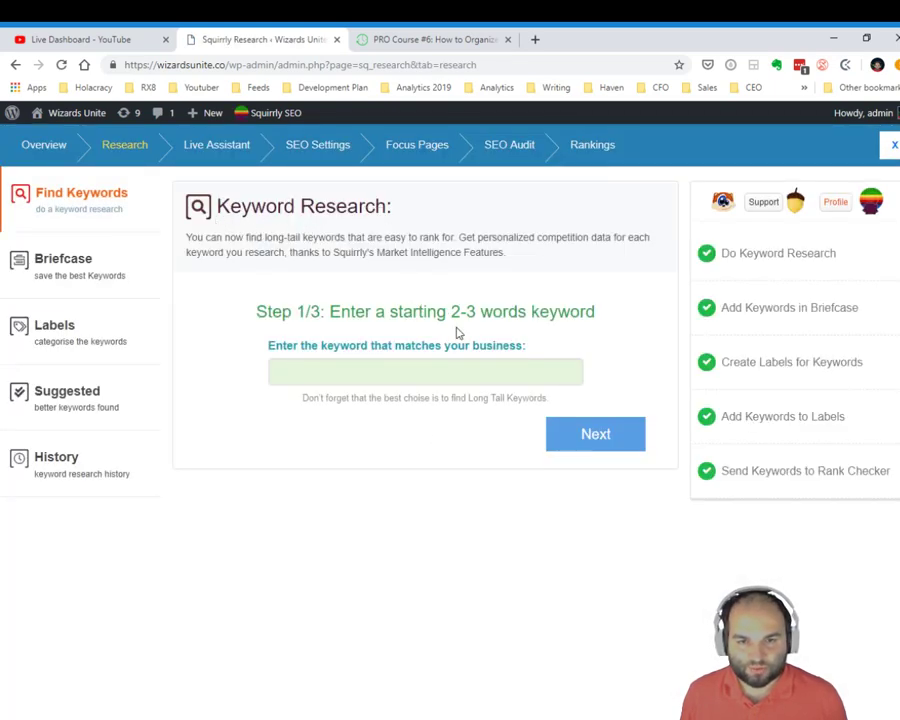
click(451, 366)
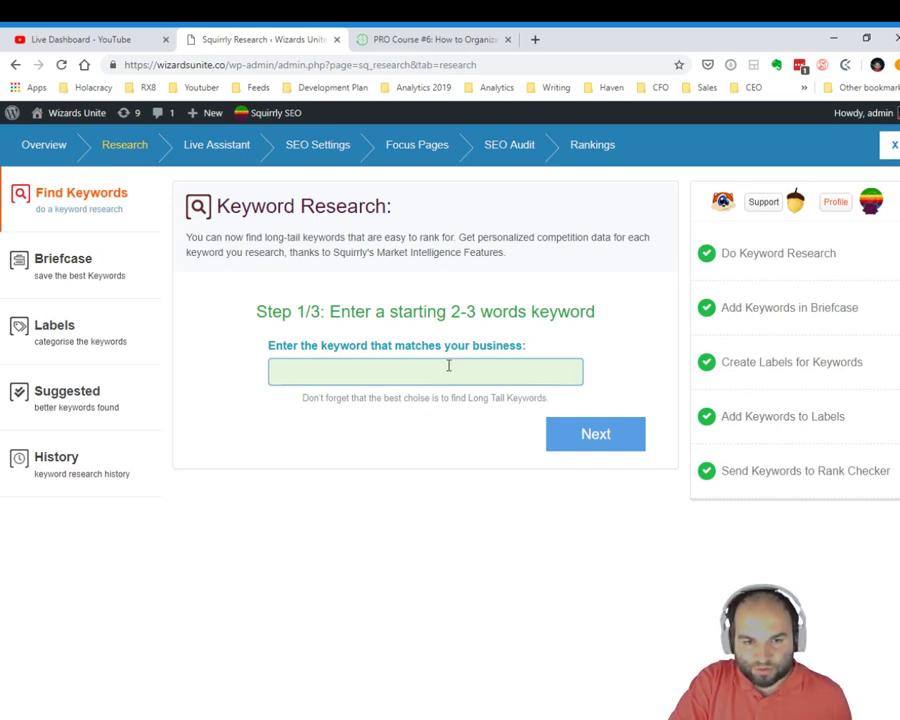
text(harry)
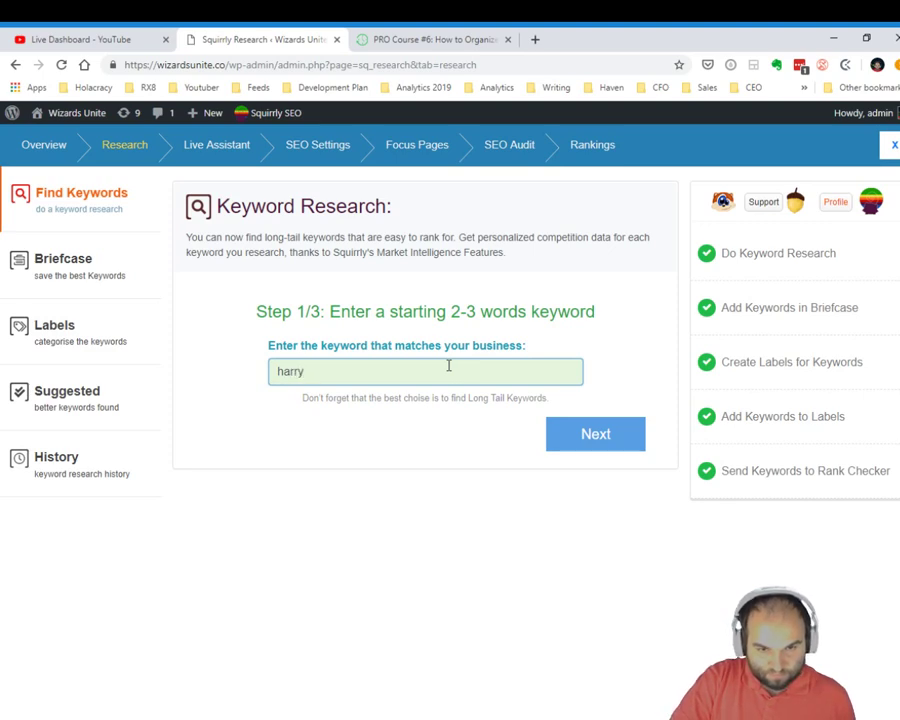
text( potter w)
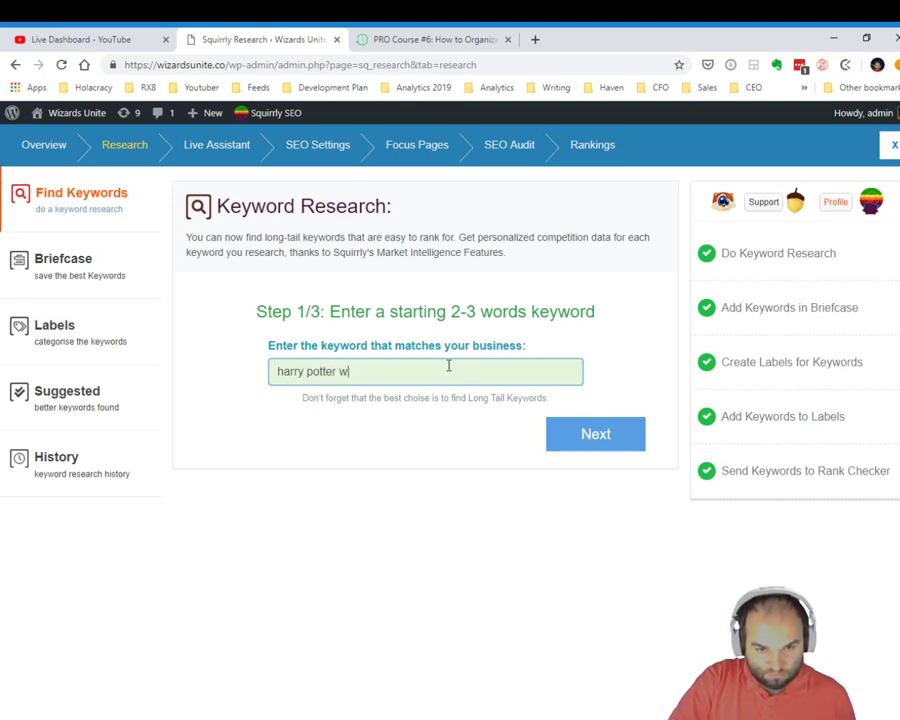
text(ands)
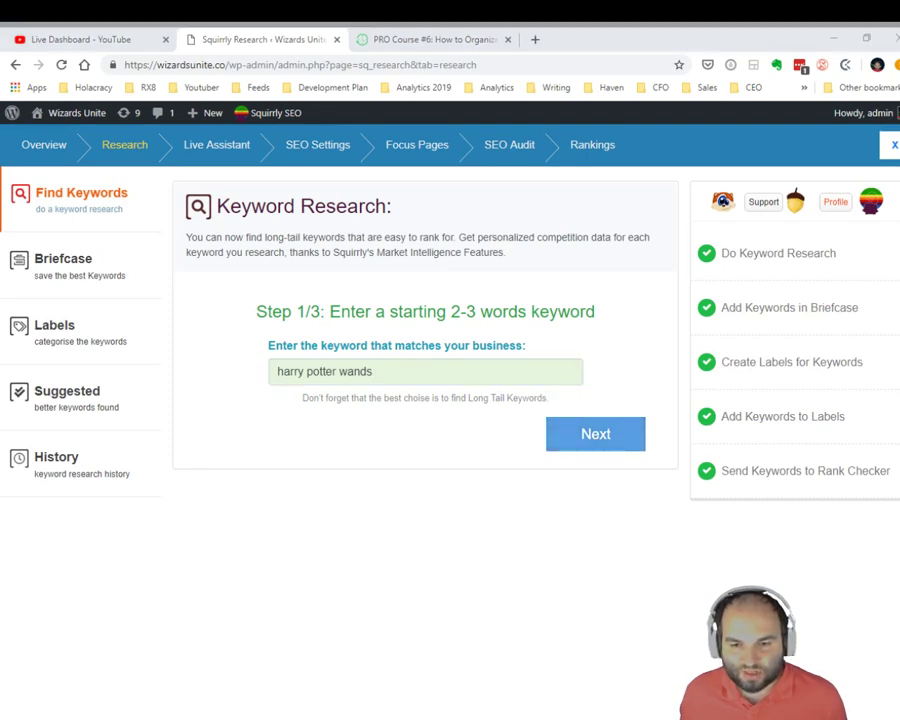
key(alt+Tab)
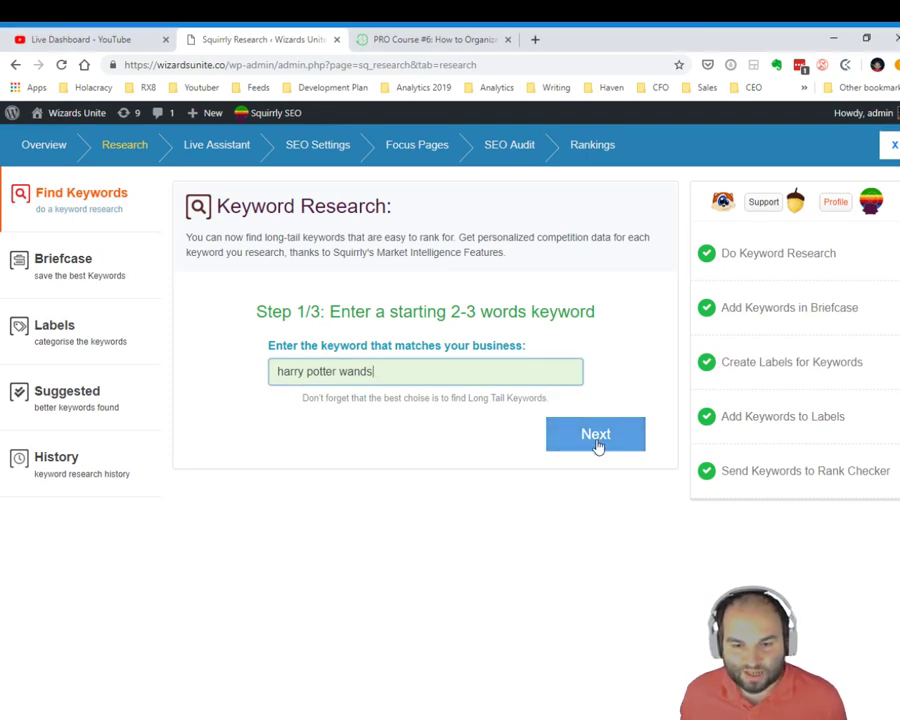
click(596, 436)
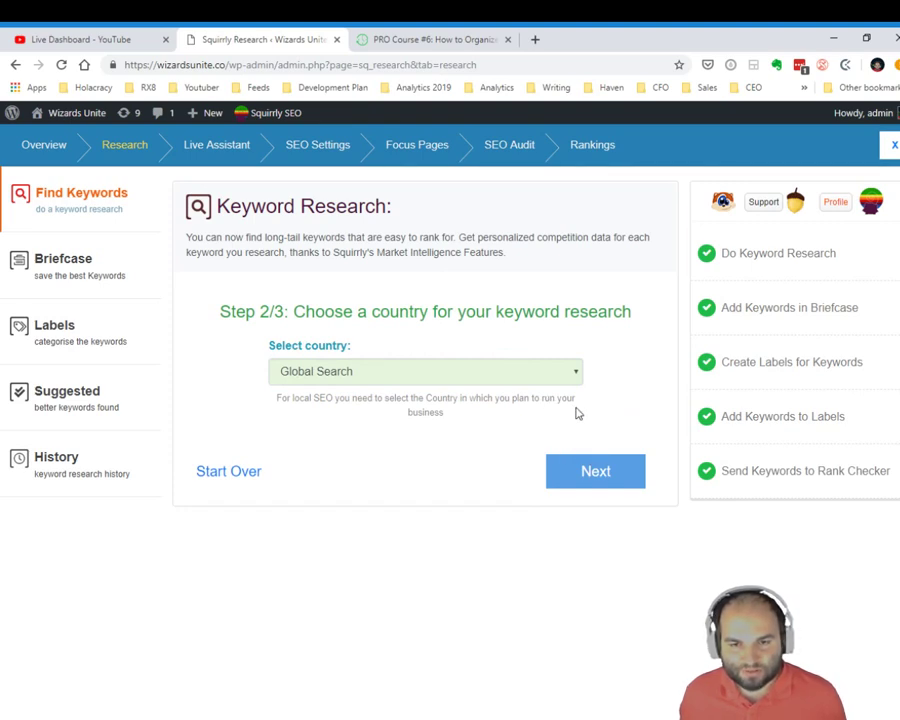
Step: Keep Global Search as the research country and continue to the similar keyword suggestions
click(577, 373)
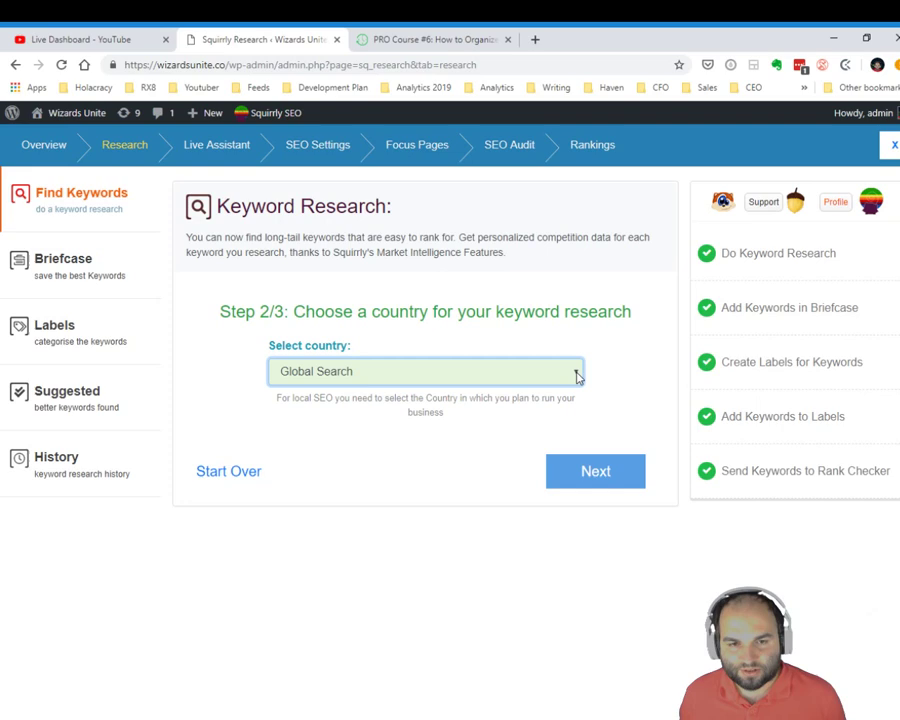
click(597, 416)
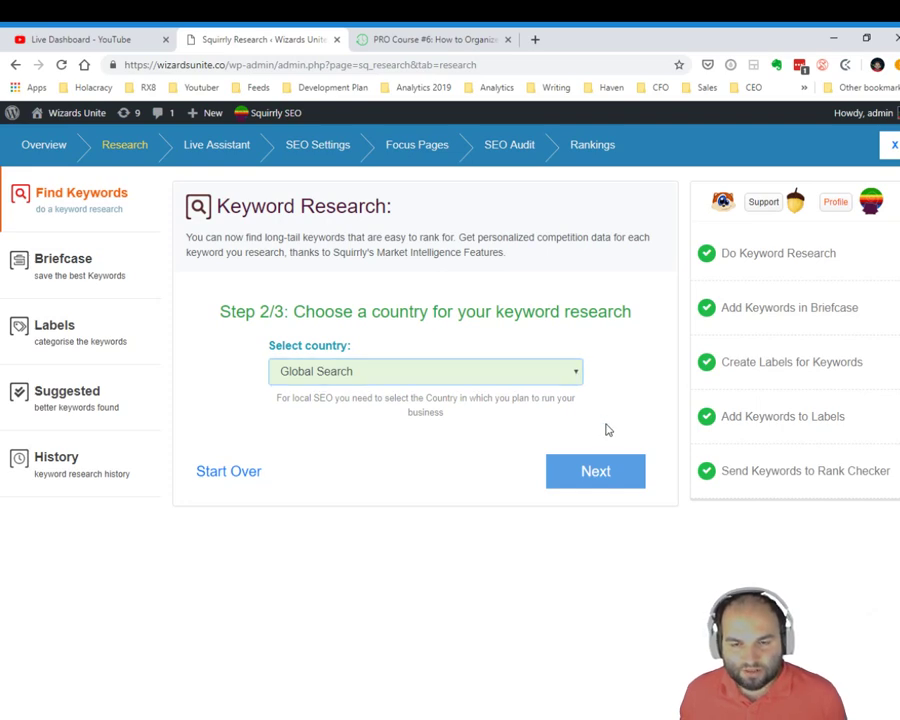
click(597, 474)
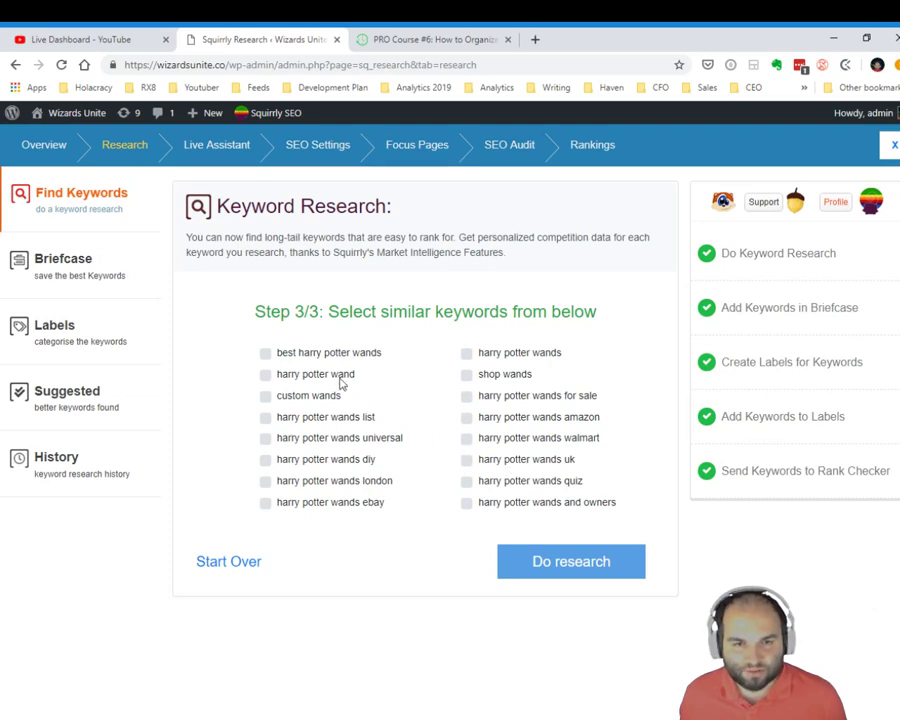
Step: Select the similar keywords "best harry potter wands", "shop wands", "harry potter wands" and "harry potter wands quiz", and run the research
click(312, 358)
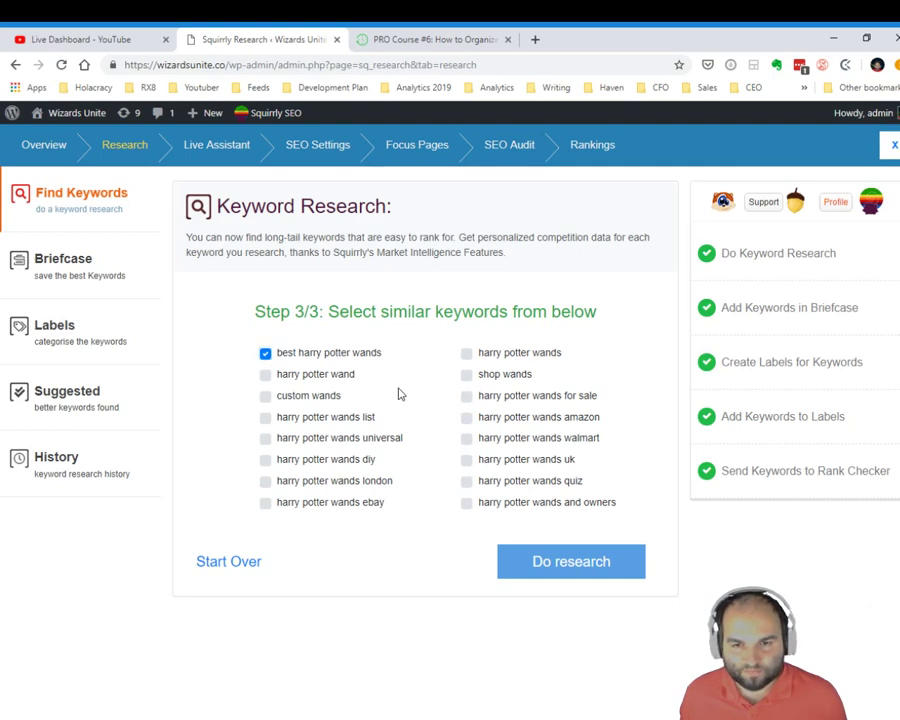
click(516, 376)
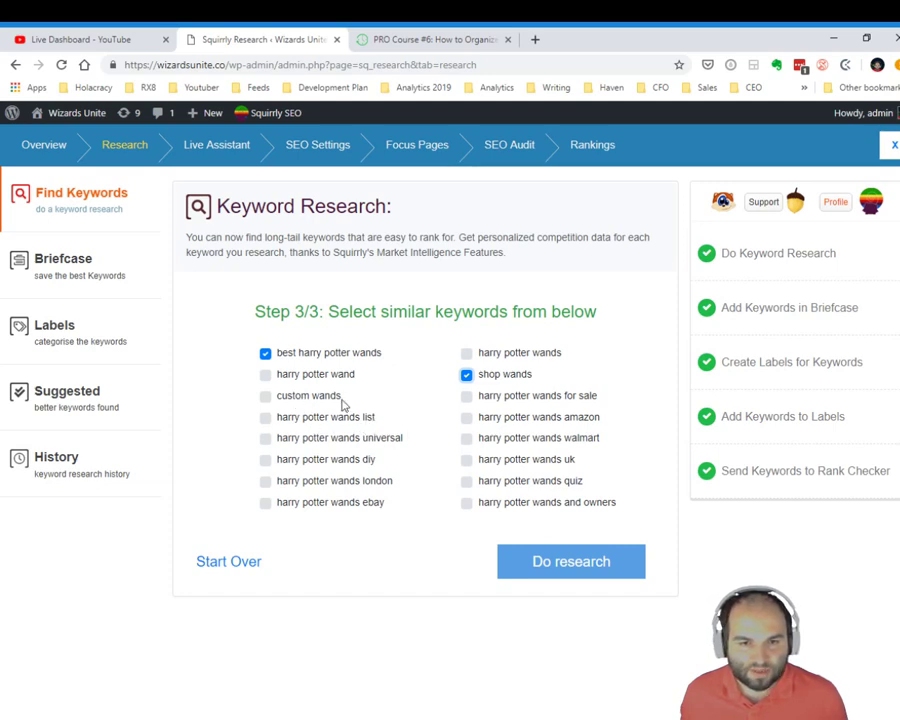
click(516, 356)
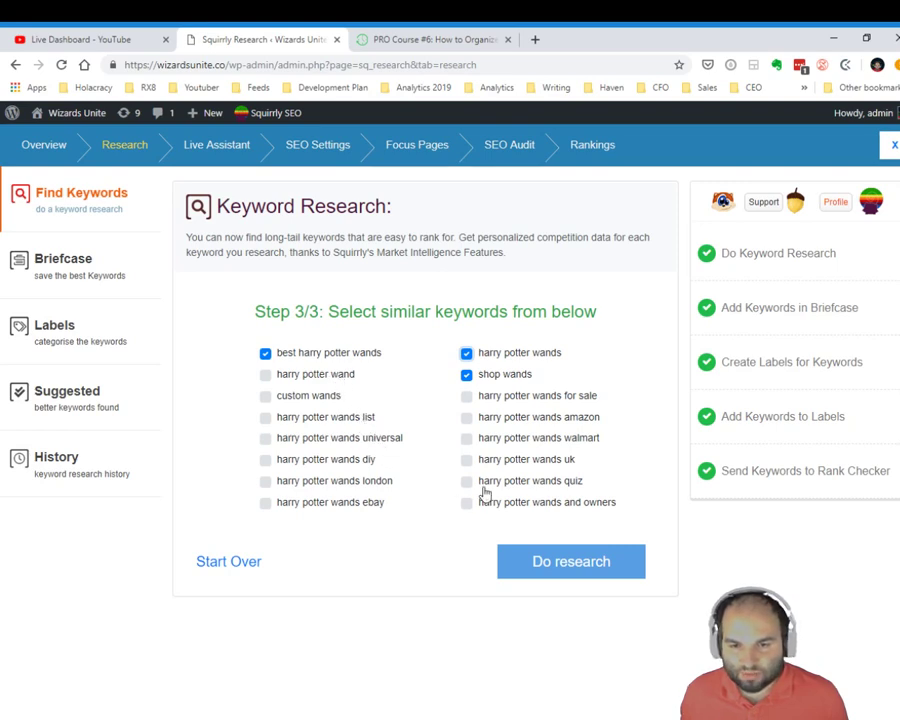
click(519, 486)
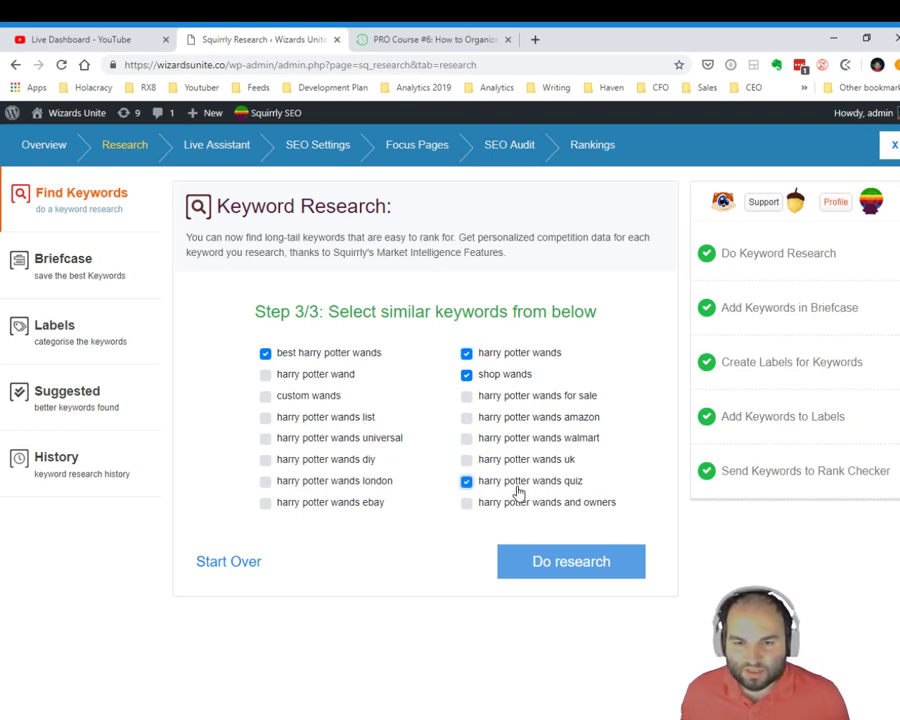
click(570, 563)
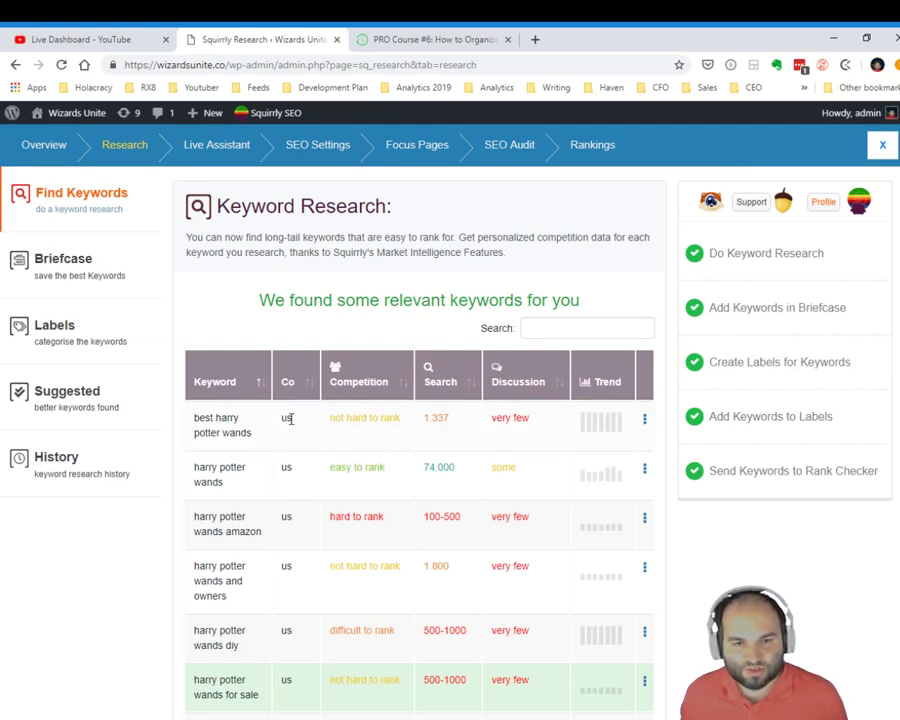
Step: Examine the country and competition rating of the keyword "best harry potter wands" in the results
double_click(287, 418)
click(388, 424)
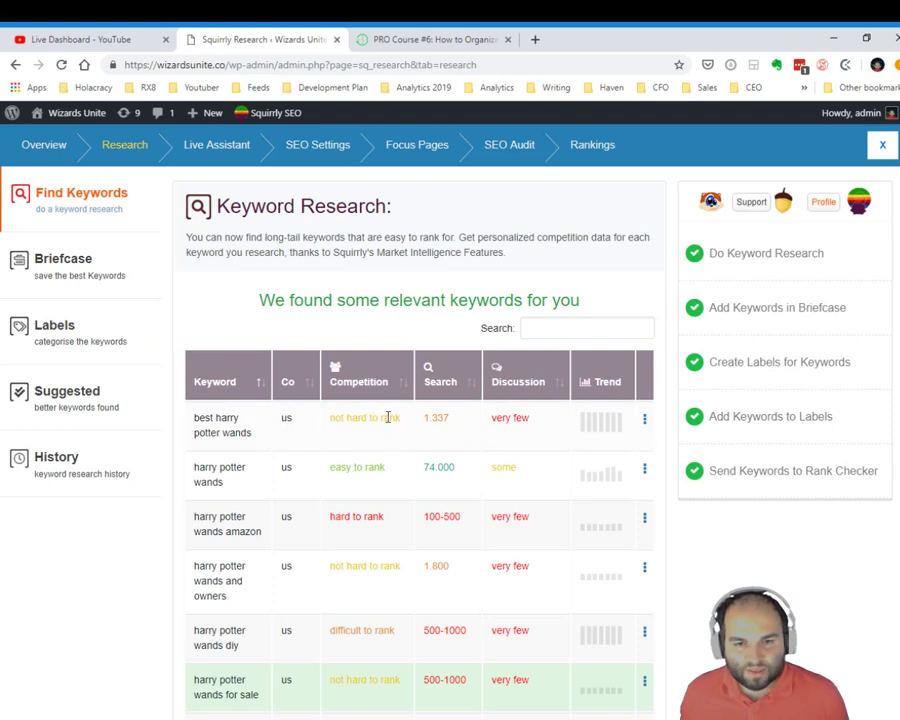
triple_click(388, 418)
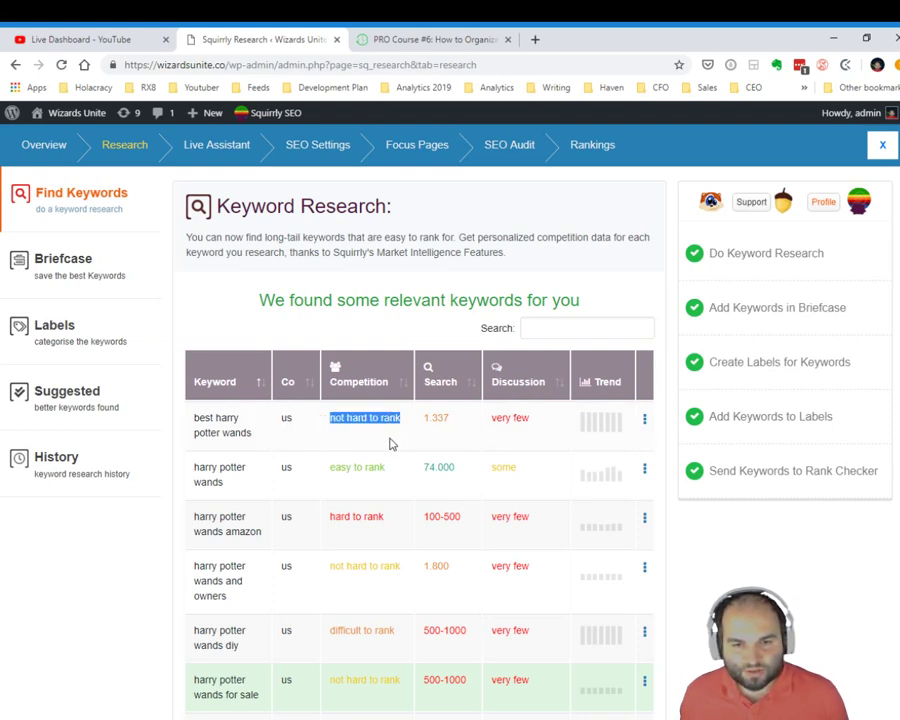
click(390, 440)
triple_click(395, 420)
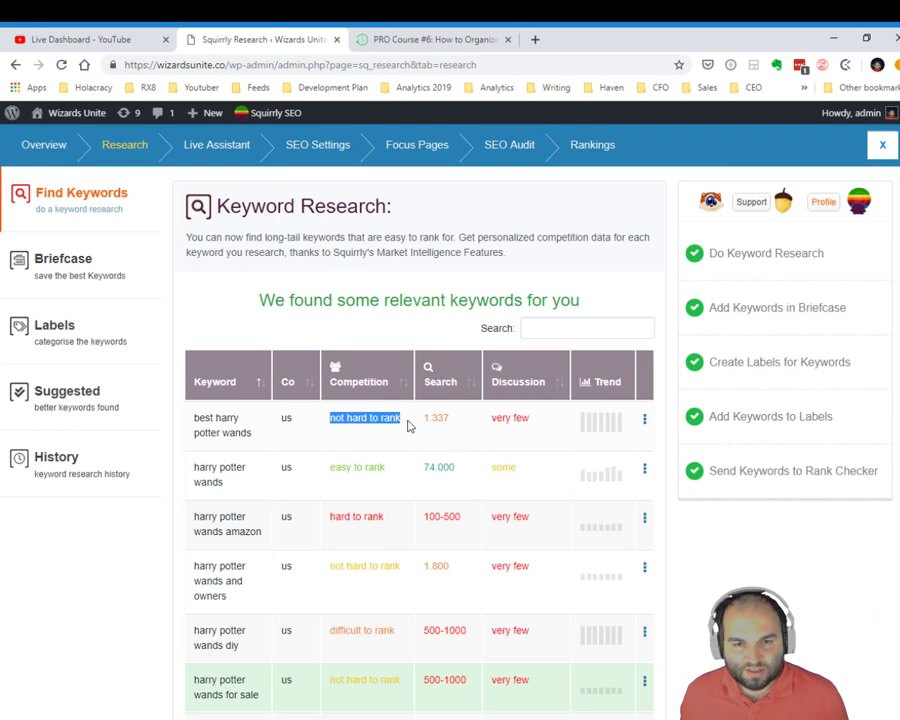
click(405, 426)
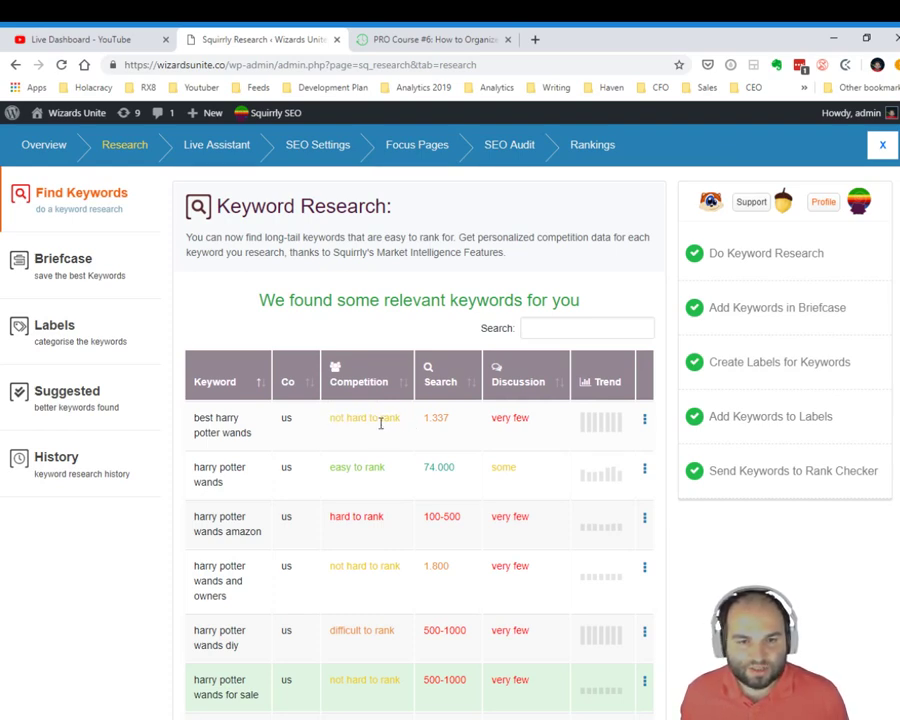
Step: View the Wizards Unite site's front page in a separate tab and return to the keyword results
middle_click(100, 120)
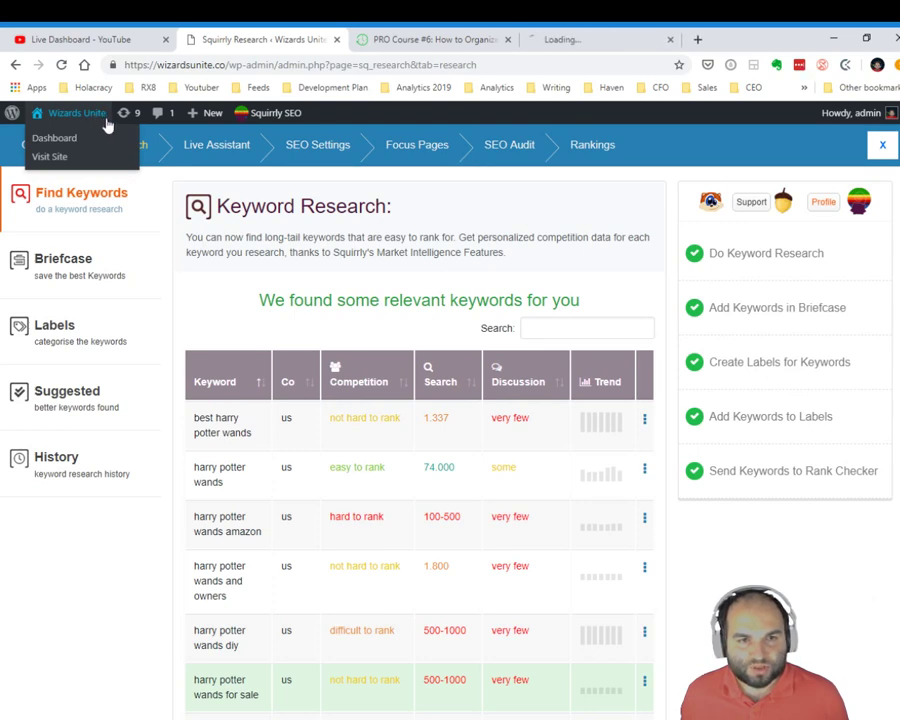
click(548, 38)
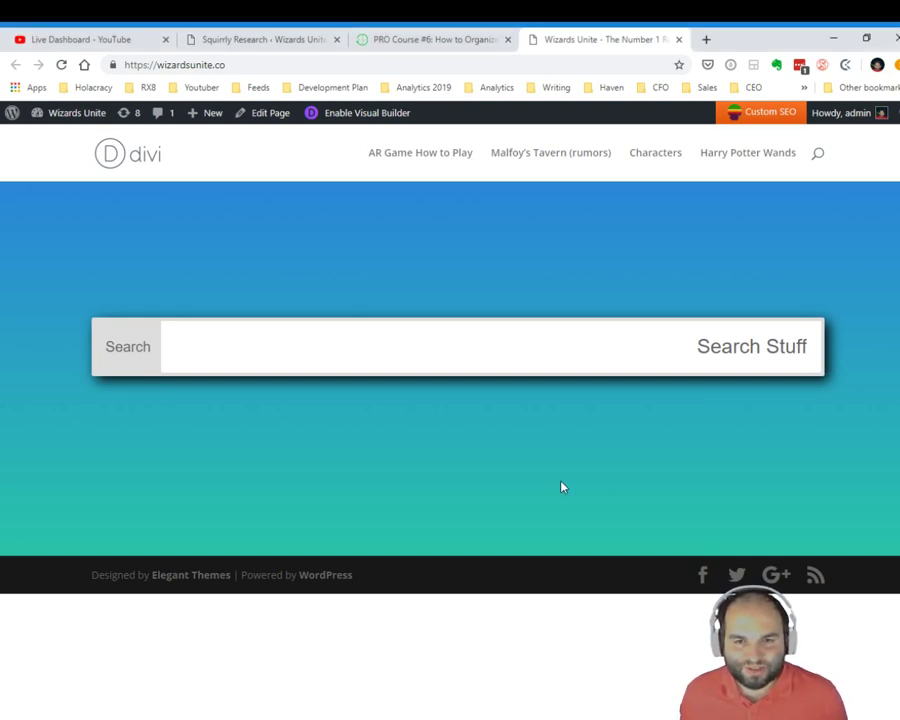
click(287, 38)
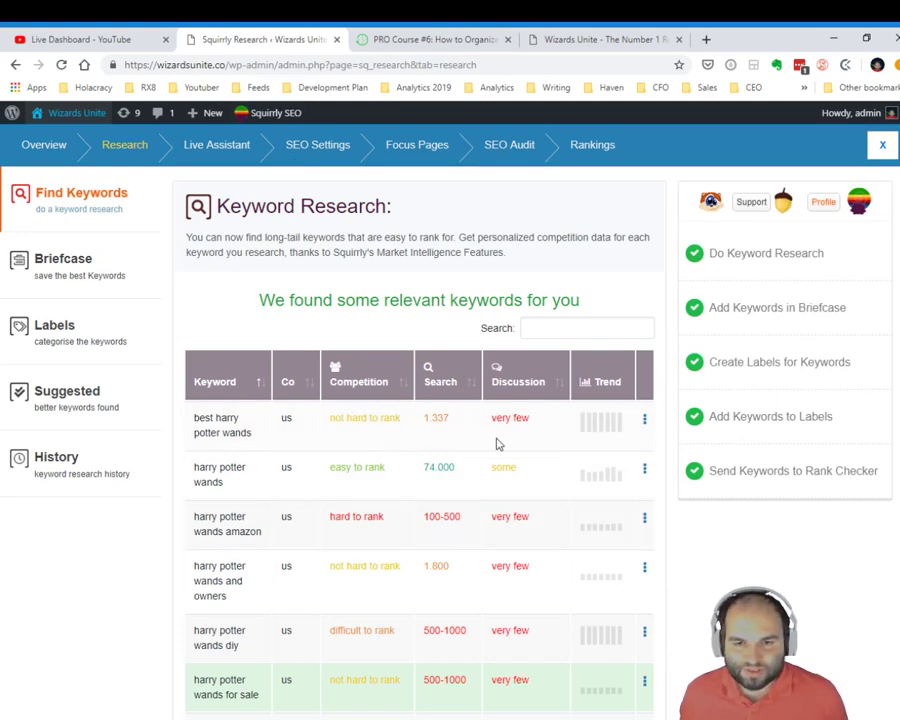
Step: Check the search volume of "best harry potter wands" and the actions available for "harry potter wands"
double_click(442, 418)
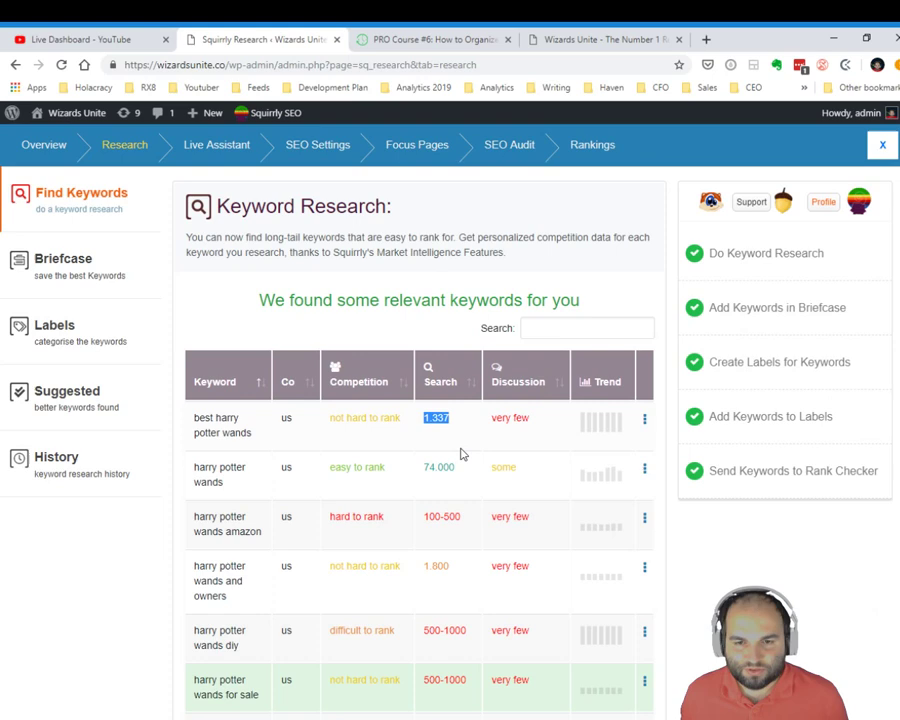
click(514, 434)
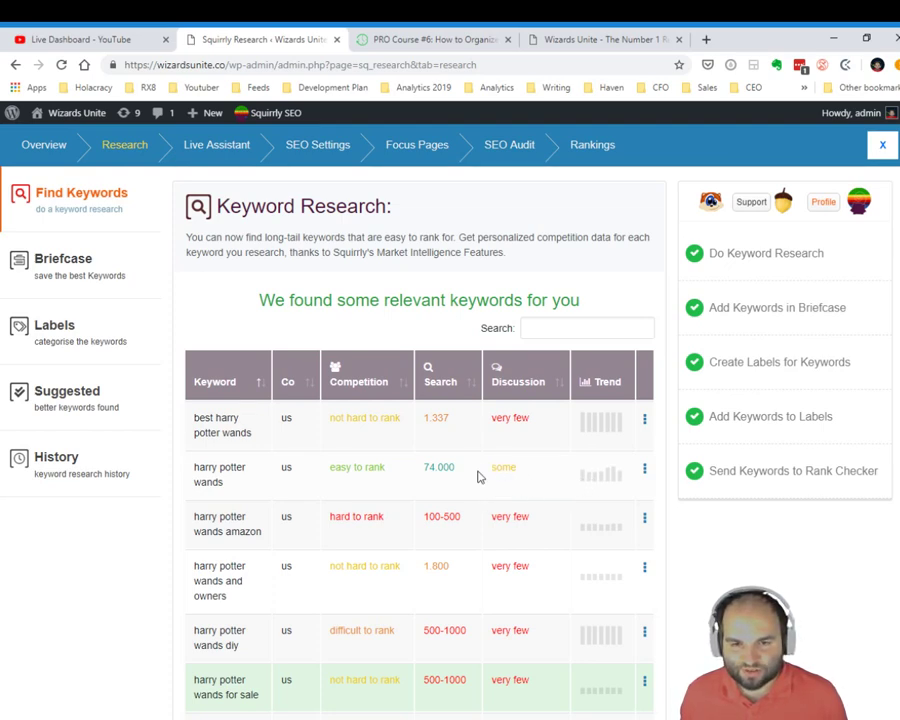
click(644, 474)
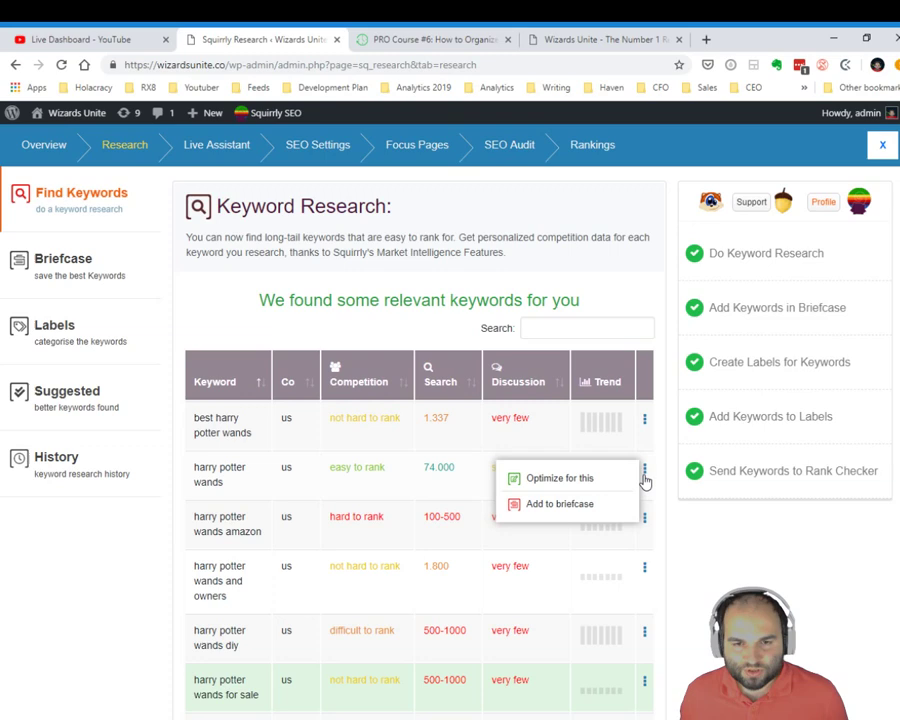
click(354, 460)
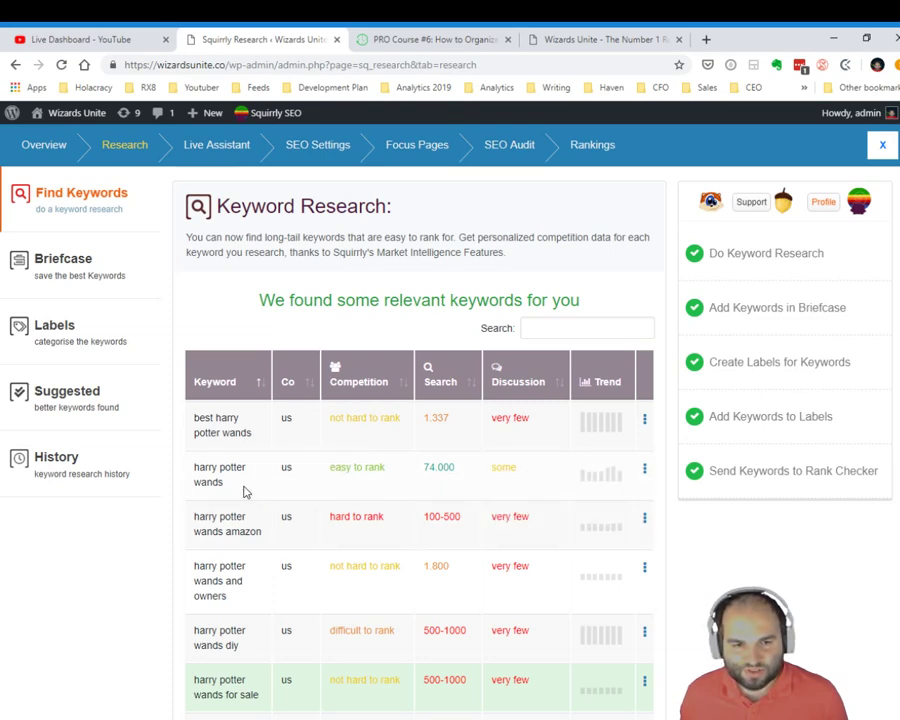
Step: Add the keyword "best harry potter wands" to the briefcase
click(644, 418)
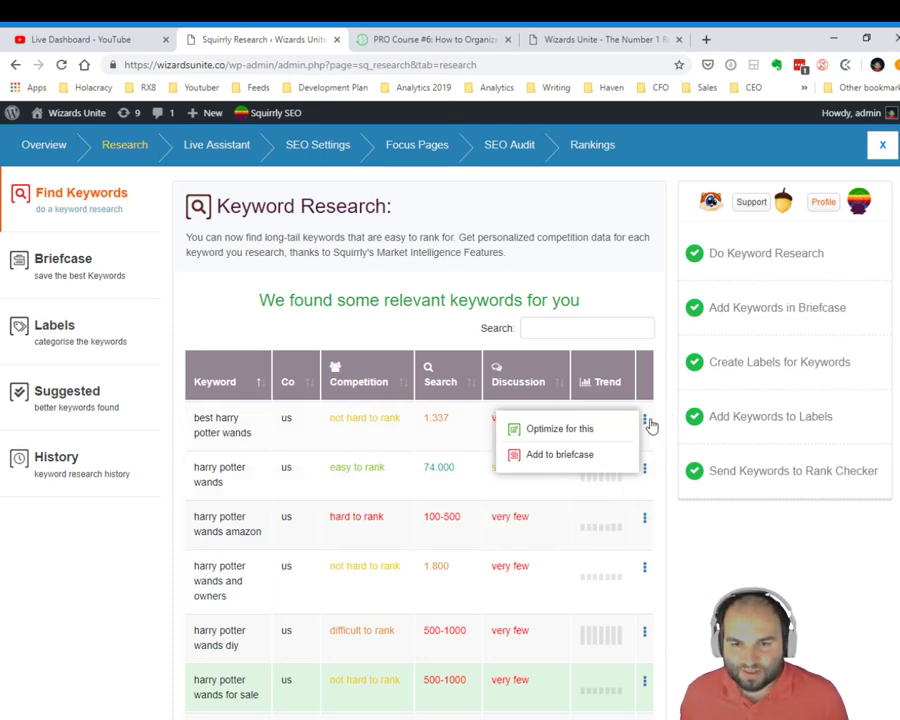
click(579, 459)
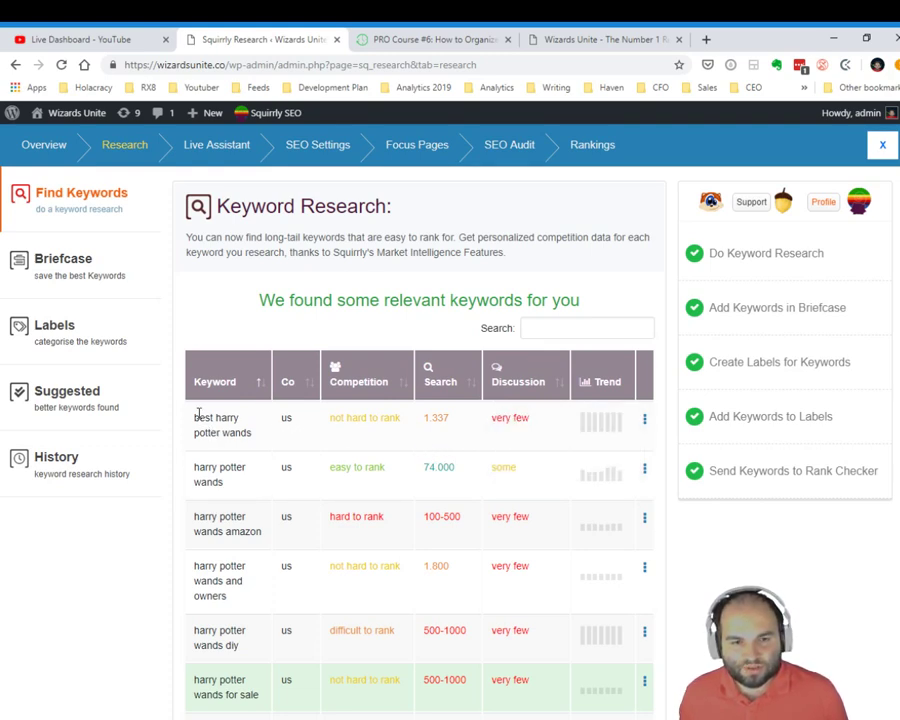
drag(195, 418, 259, 428)
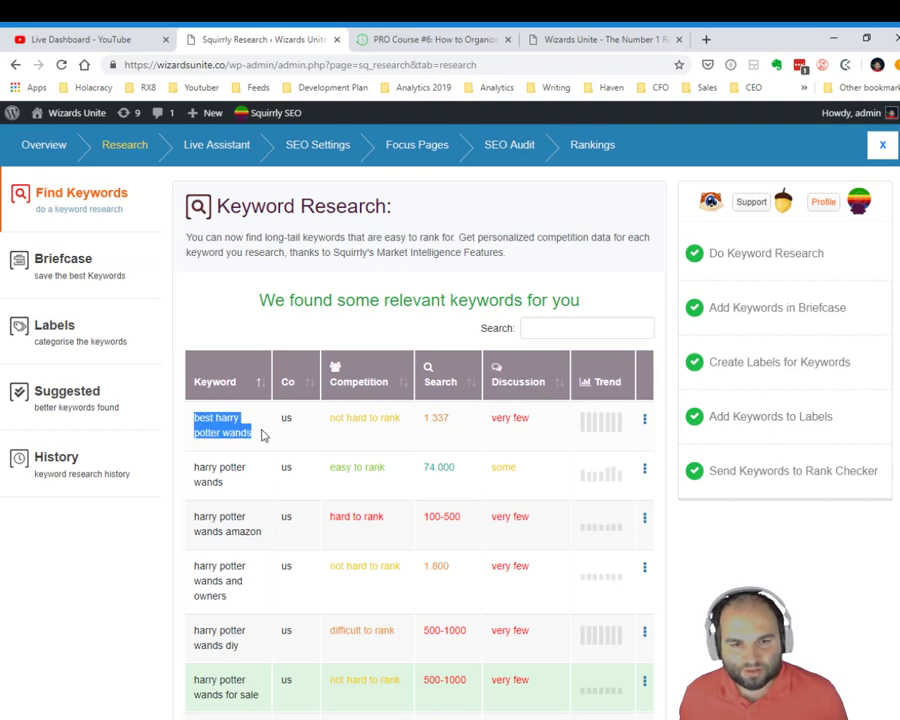
click(261, 432)
click(644, 420)
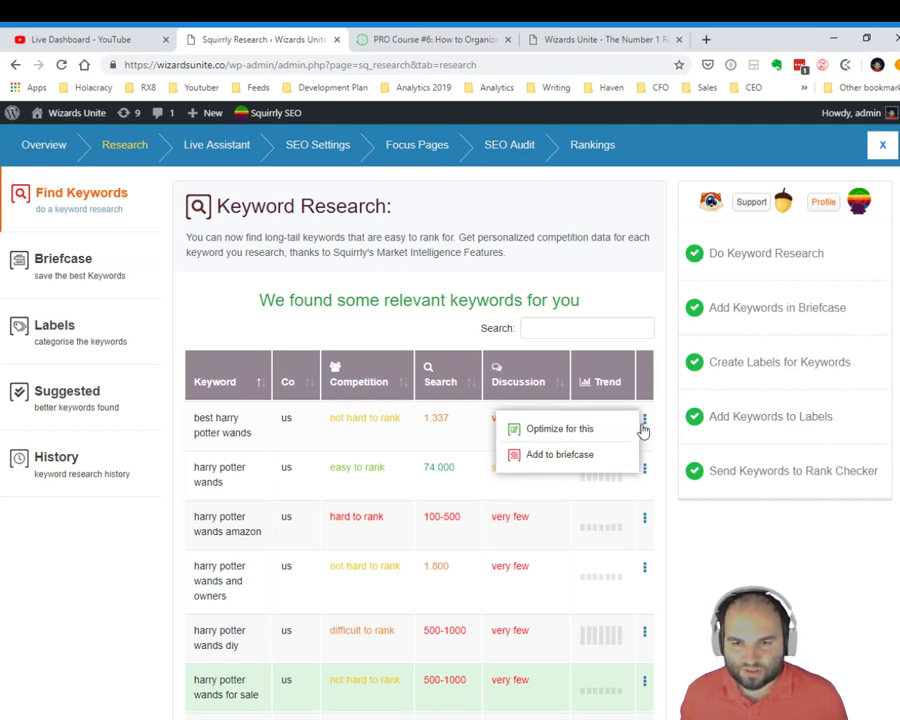
click(565, 459)
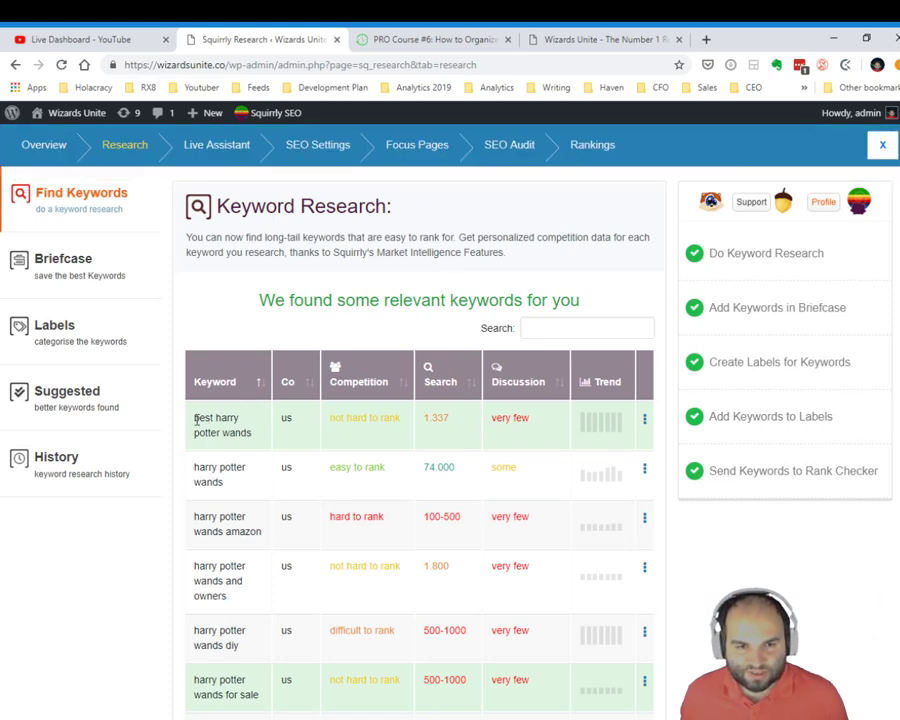
Step: Review the "best harry potter wands" row and its actions, and look through the remaining keyword results down to "shop wands"
drag(193, 418, 560, 427)
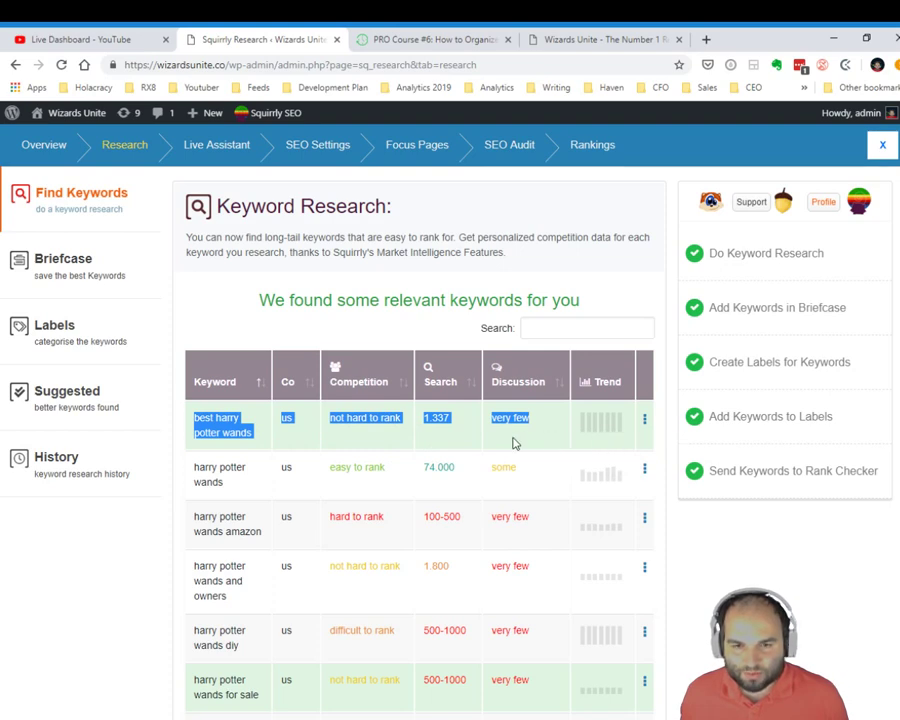
click(339, 413)
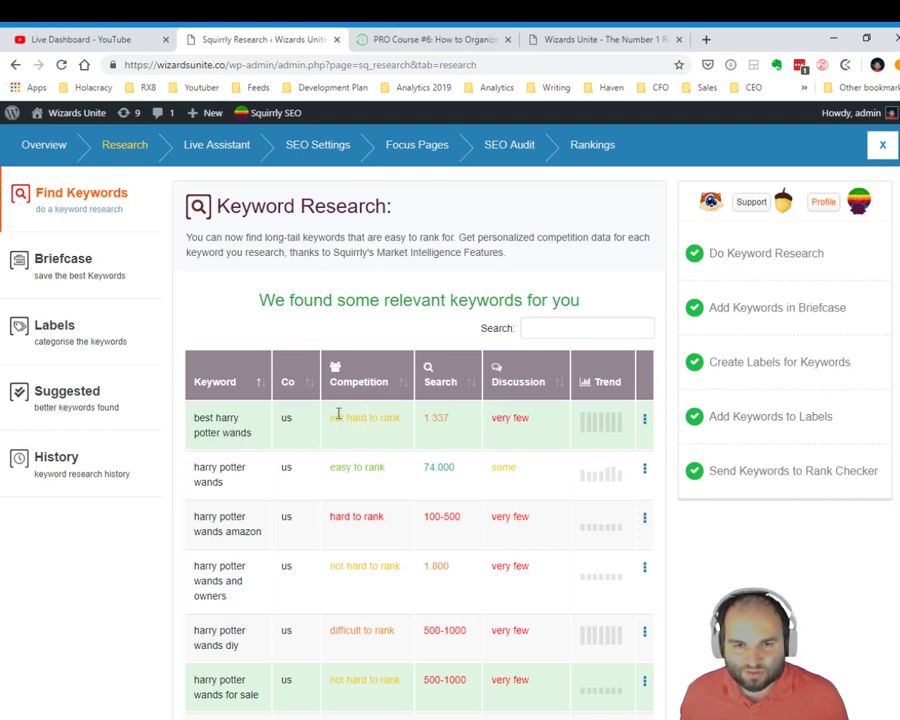
click(644, 419)
click(434, 422)
scroll(512, 462, down, 2)
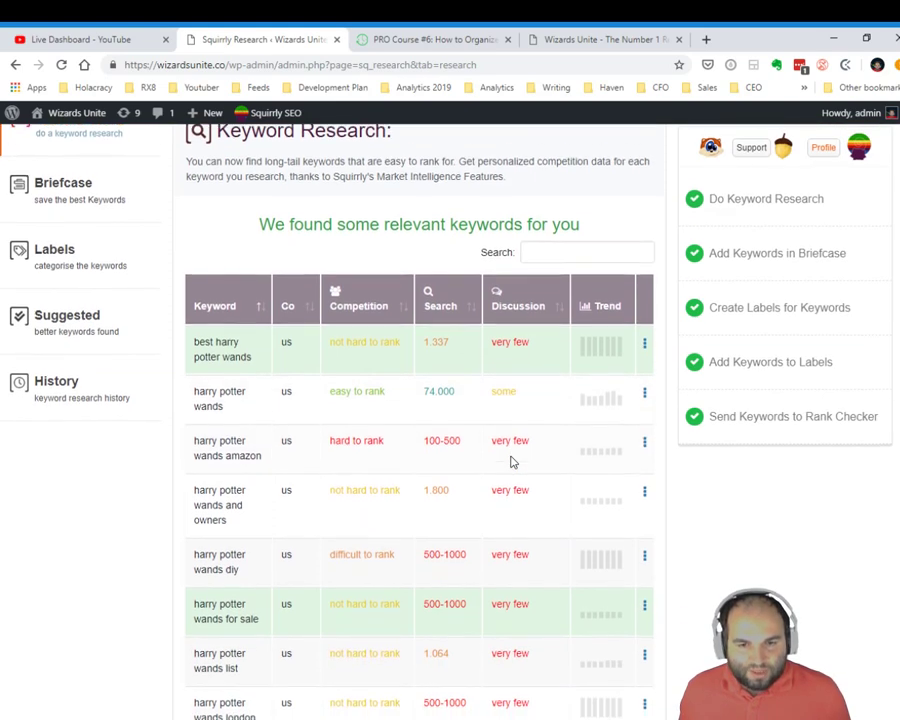
scroll(510, 461, down, 5)
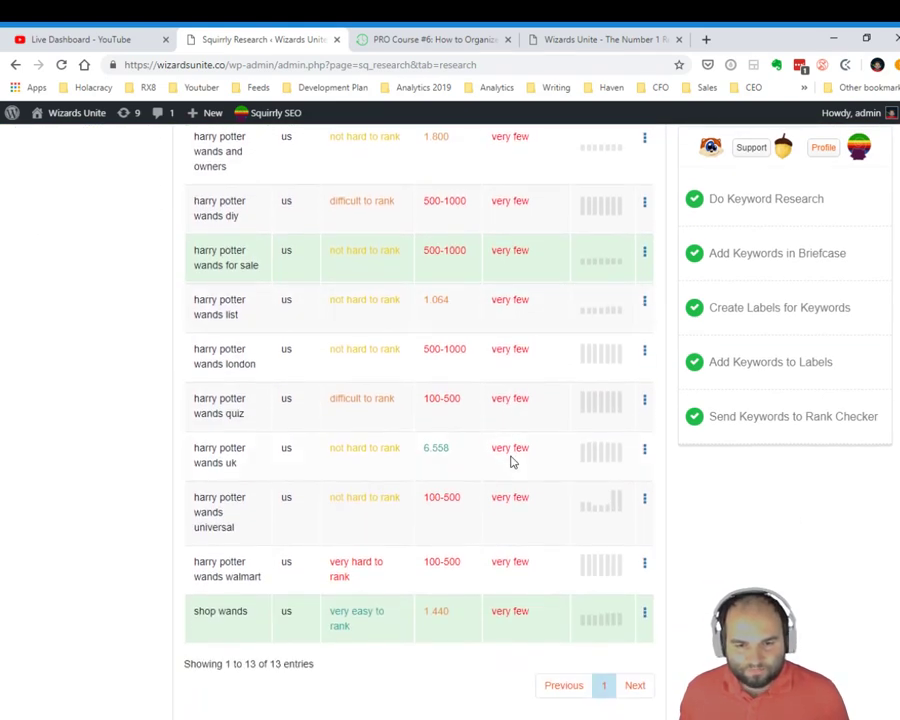
Step: Check the search volume of "harry potter wands uk" and compare it with the surrounding keyword results
scroll(496, 500, up, 1)
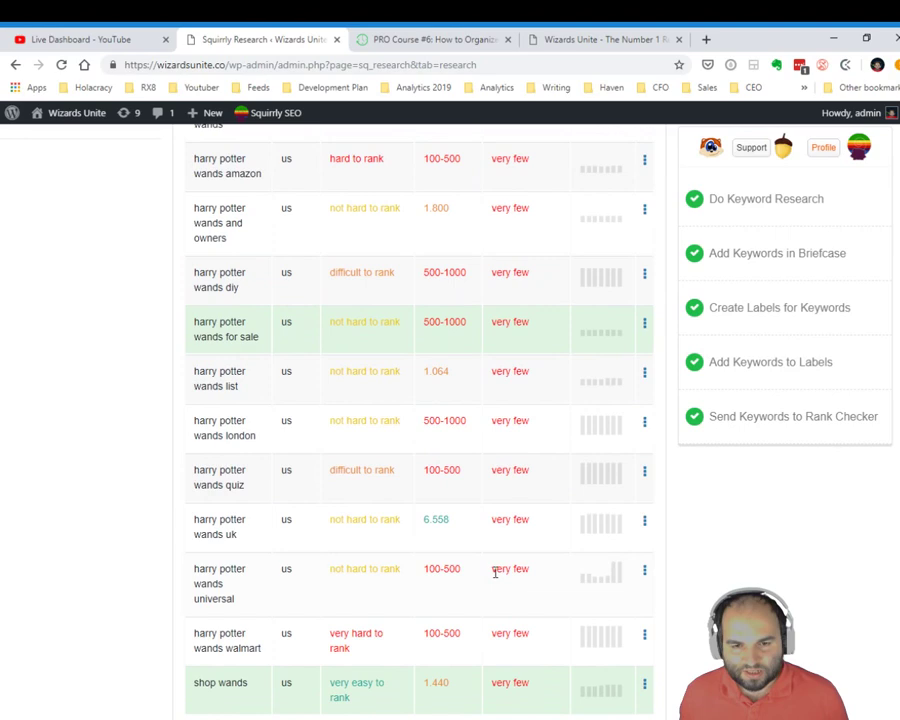
drag(424, 526, 478, 527)
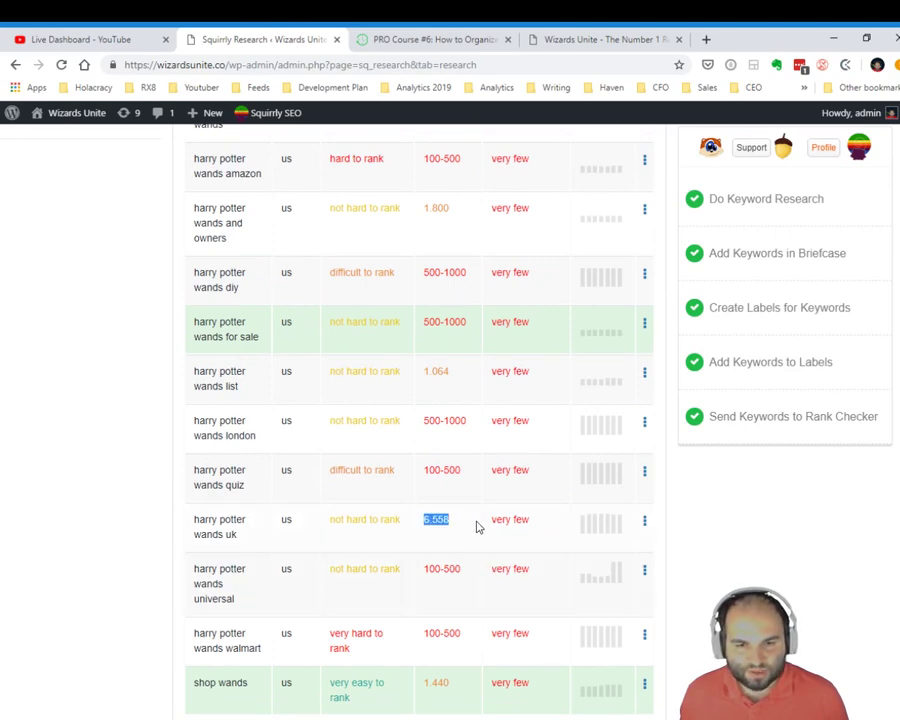
click(478, 527)
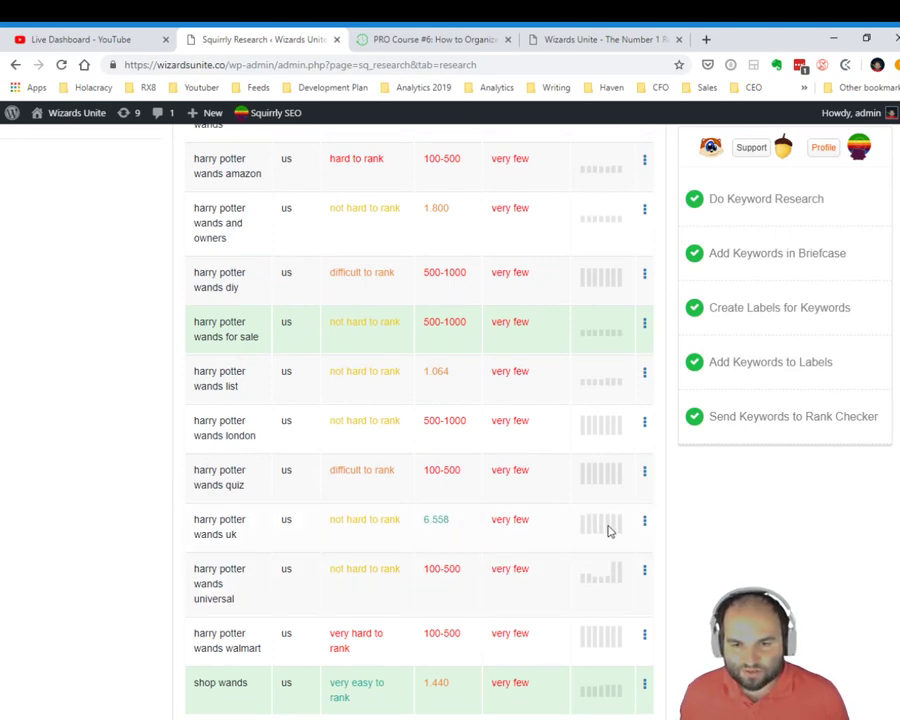
scroll(565, 524, down, 1)
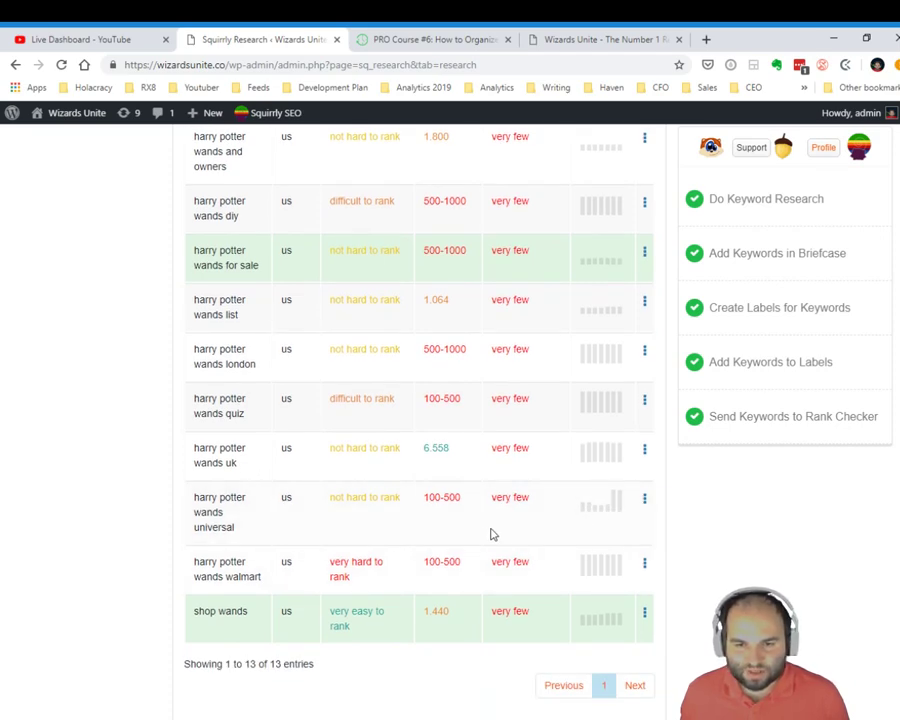
scroll(487, 535, up, 2)
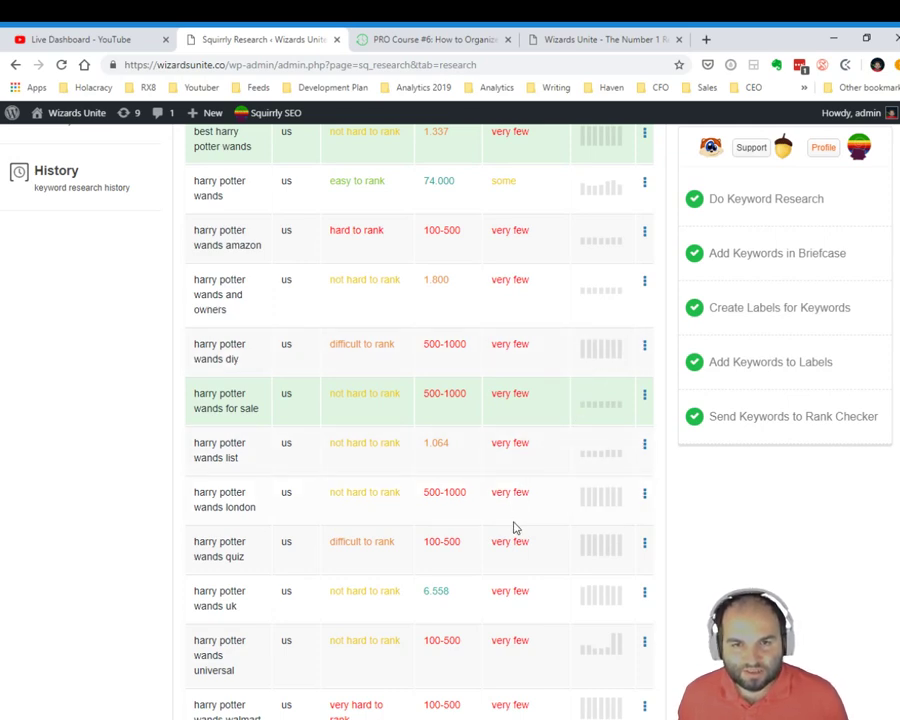
scroll(511, 530, down, 2)
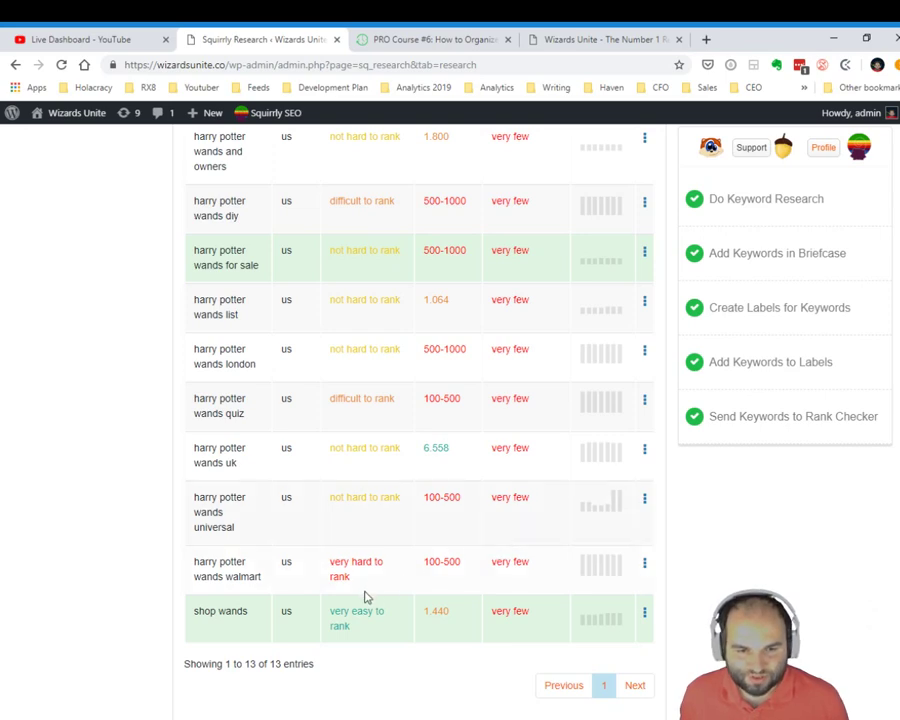
Step: Check the actions available for the keyword "shop wands", including its briefcase status
scroll(365, 643, down, 1)
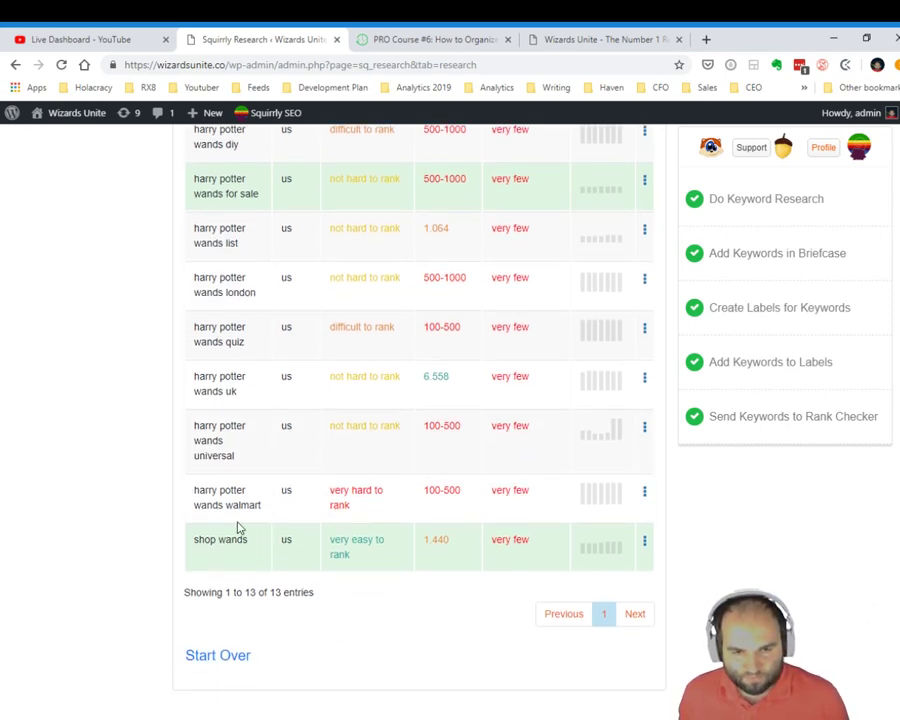
click(643, 541)
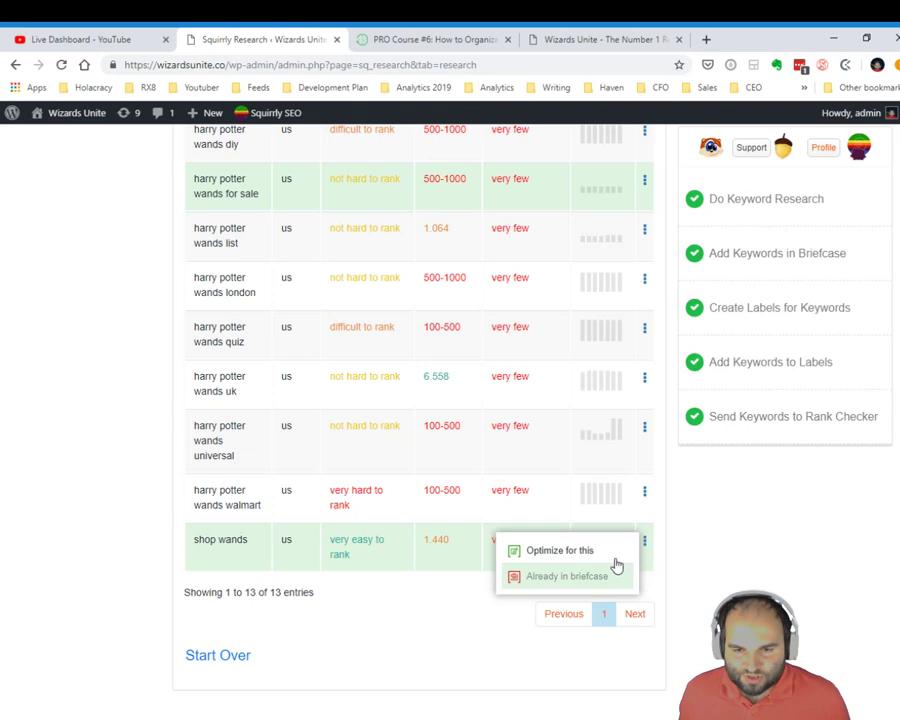
click(562, 580)
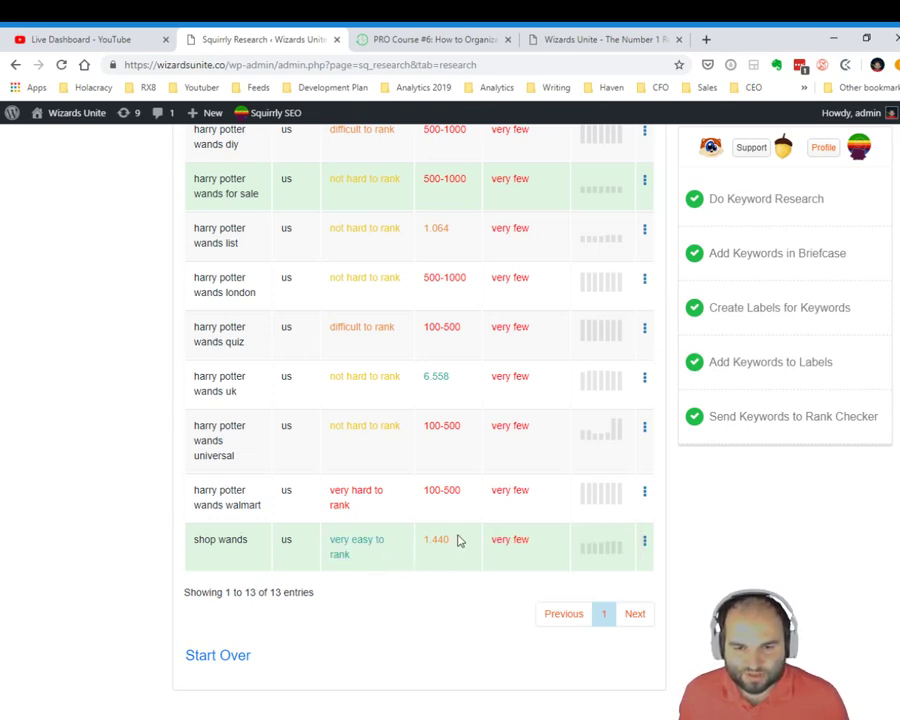
Step: Read the task details for "Do Keyword Research" and close them
scroll(450, 602, up, 10)
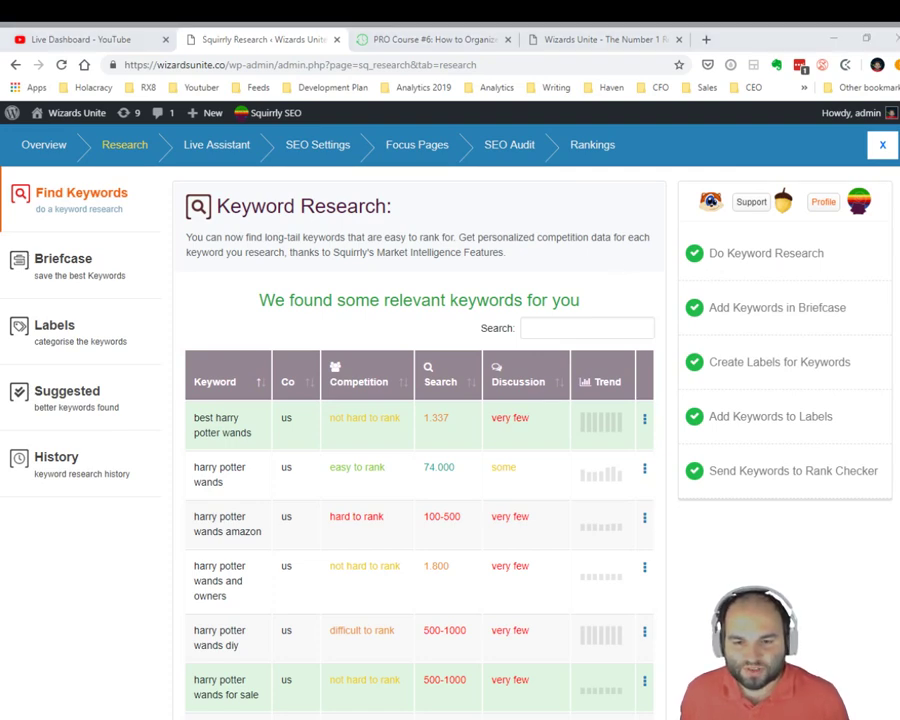
click(683, 261)
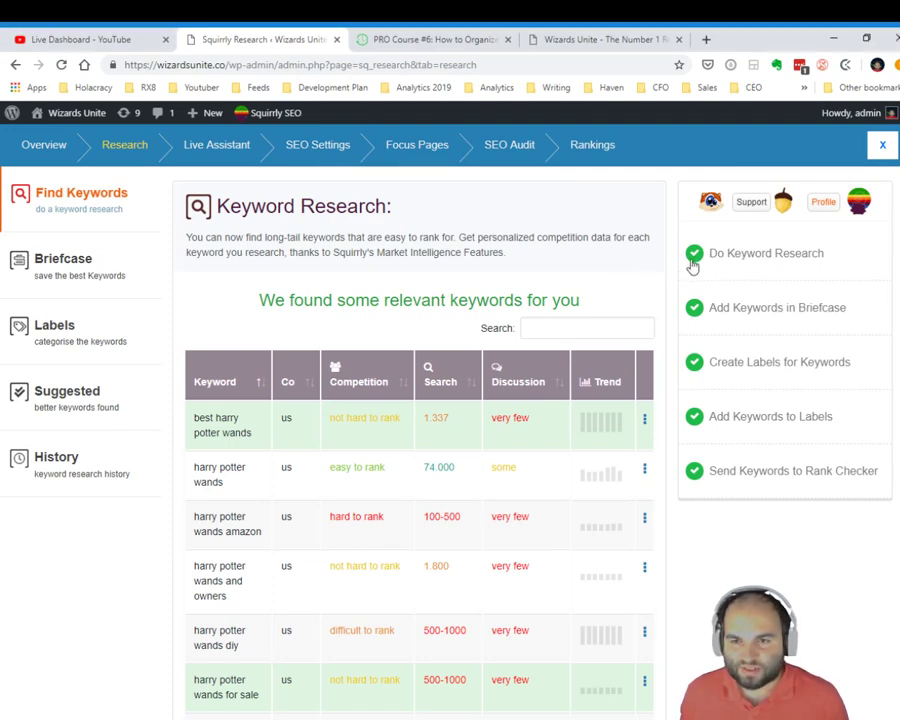
click(776, 264)
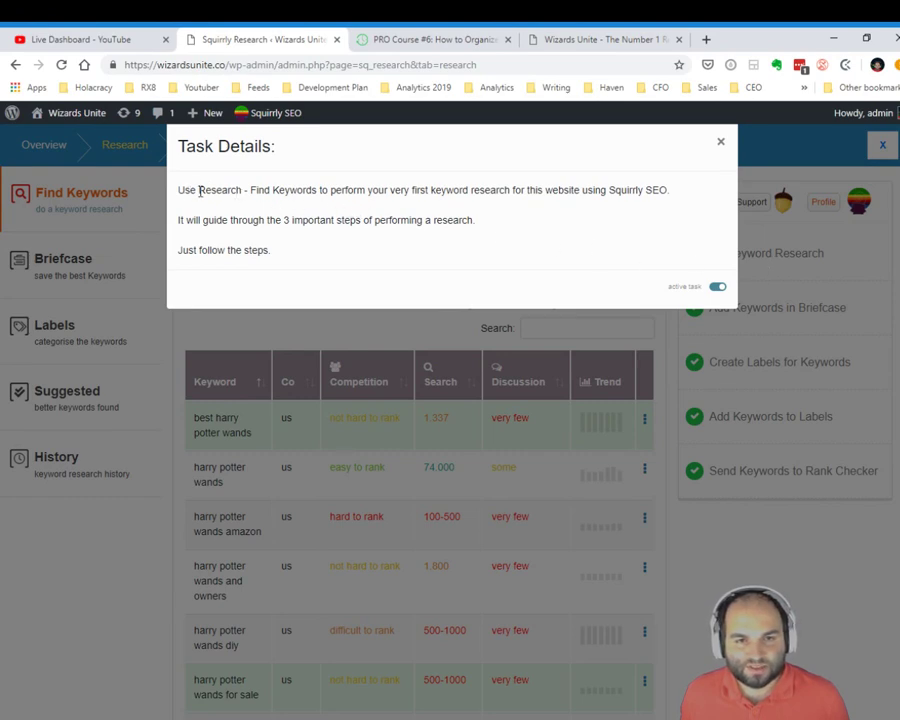
drag(199, 190, 673, 194)
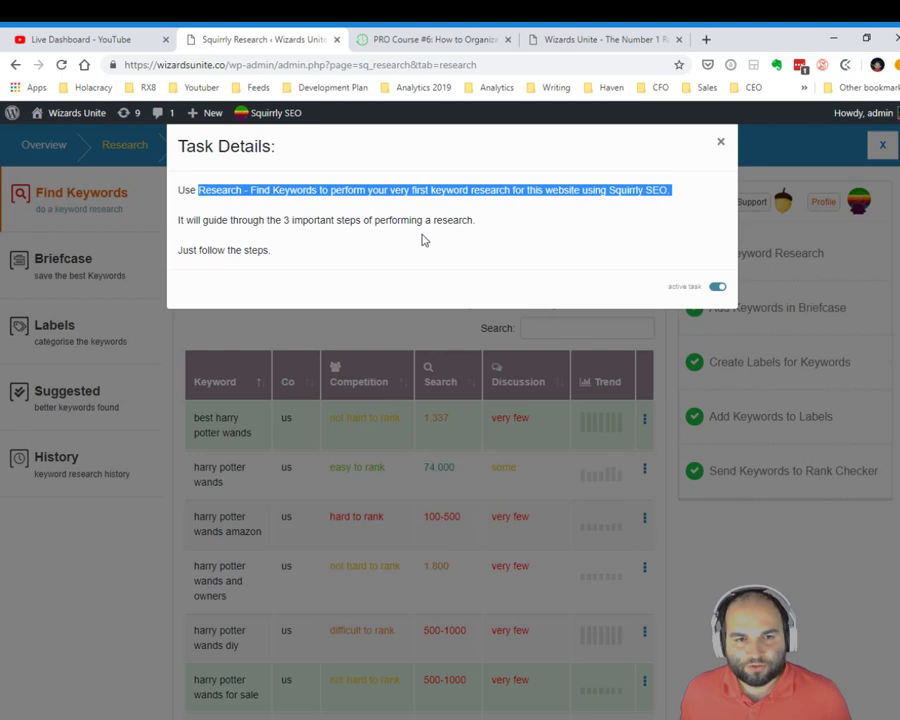
click(405, 342)
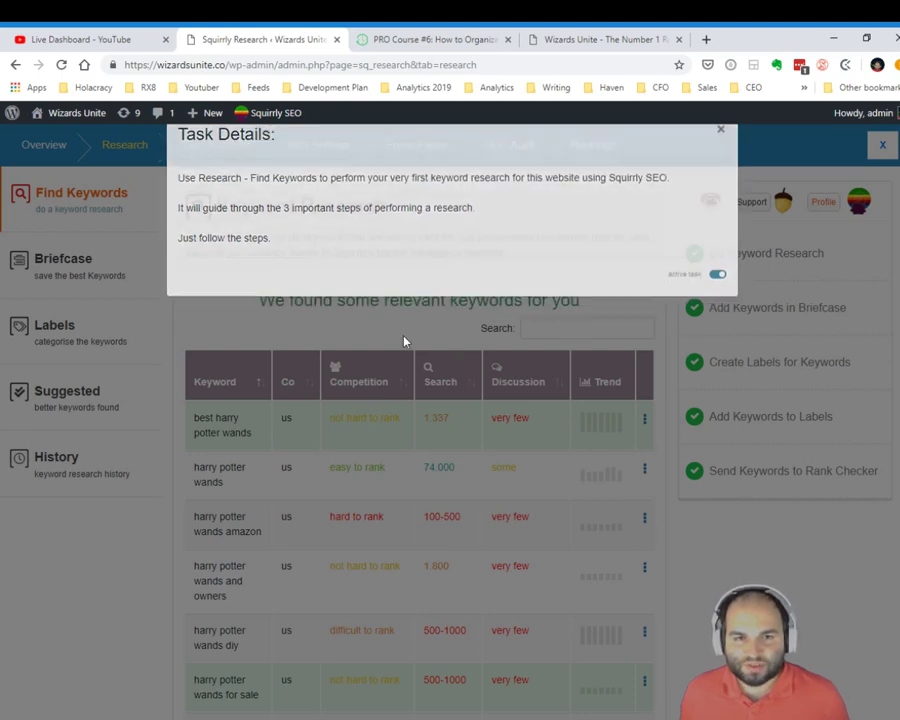